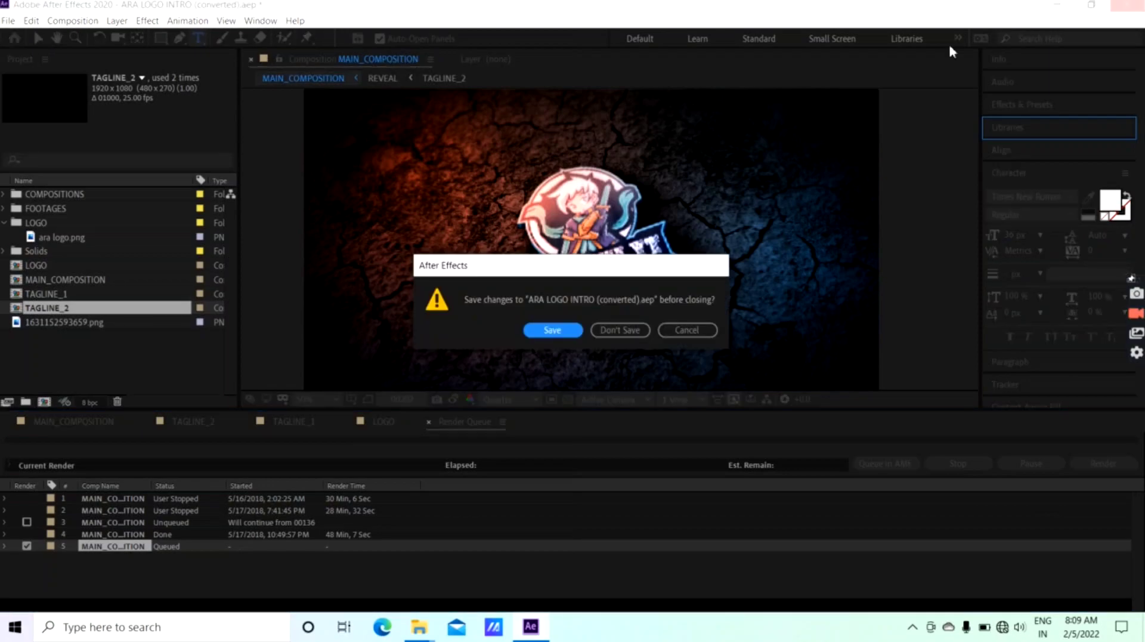
# Answer the save prompt so ARA LOGO INTRO (converted) closes, leaving an Untitled Project
pyautogui.click(614, 331)
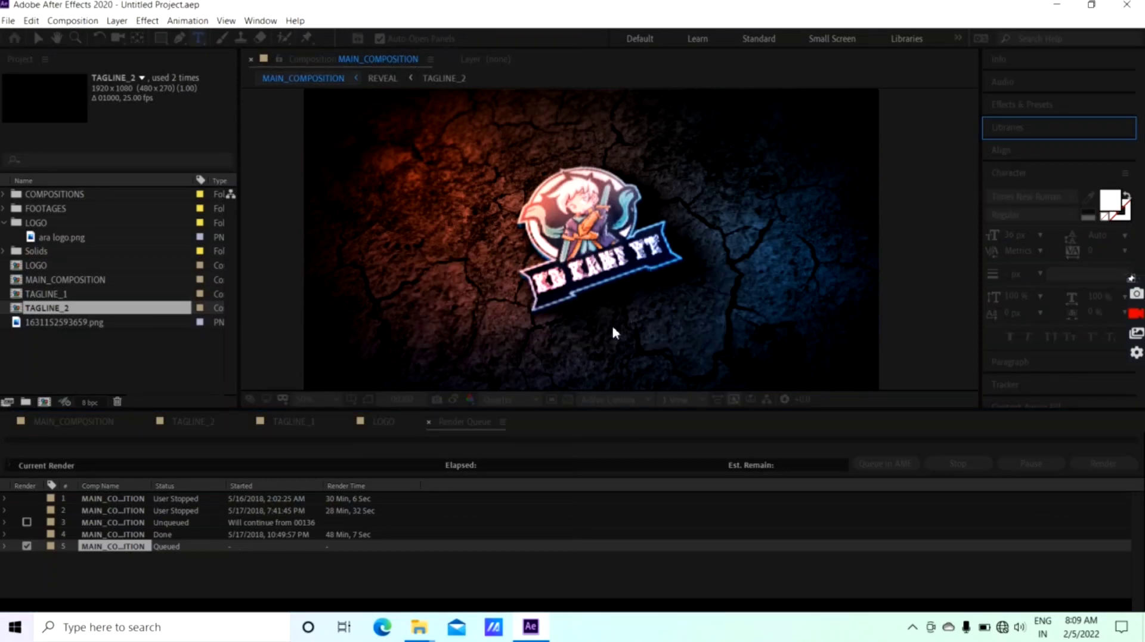
# Play the 2.31 GB MAIN_COMPOSITION_2 render from New Volume (E:) in Movies & TV
pyautogui.press('super+d')
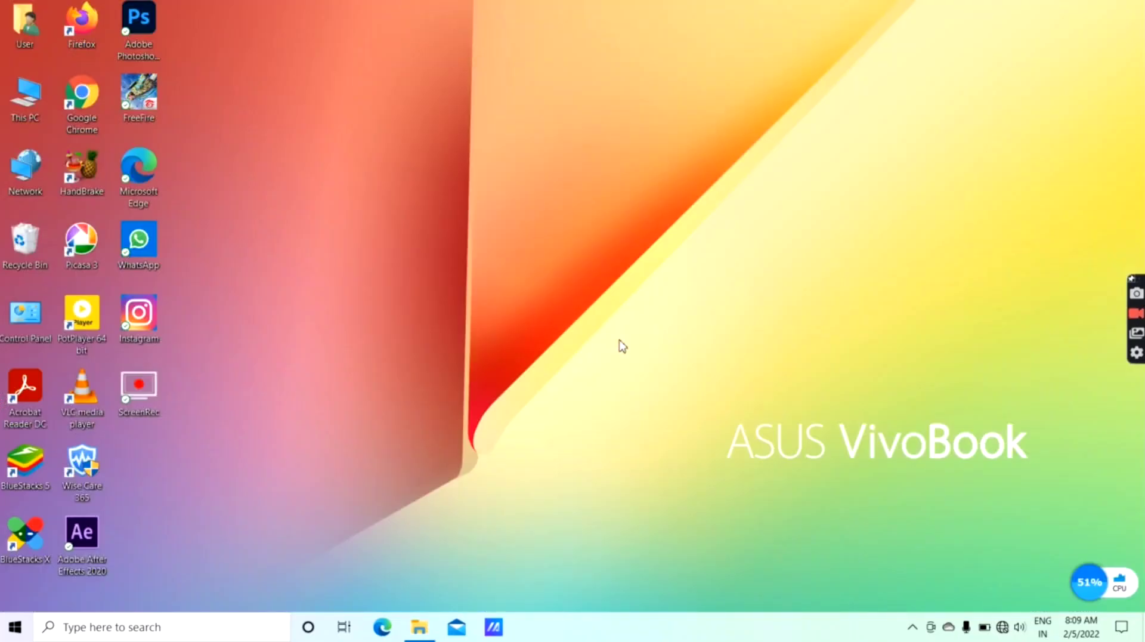
pyautogui.click(419, 626)
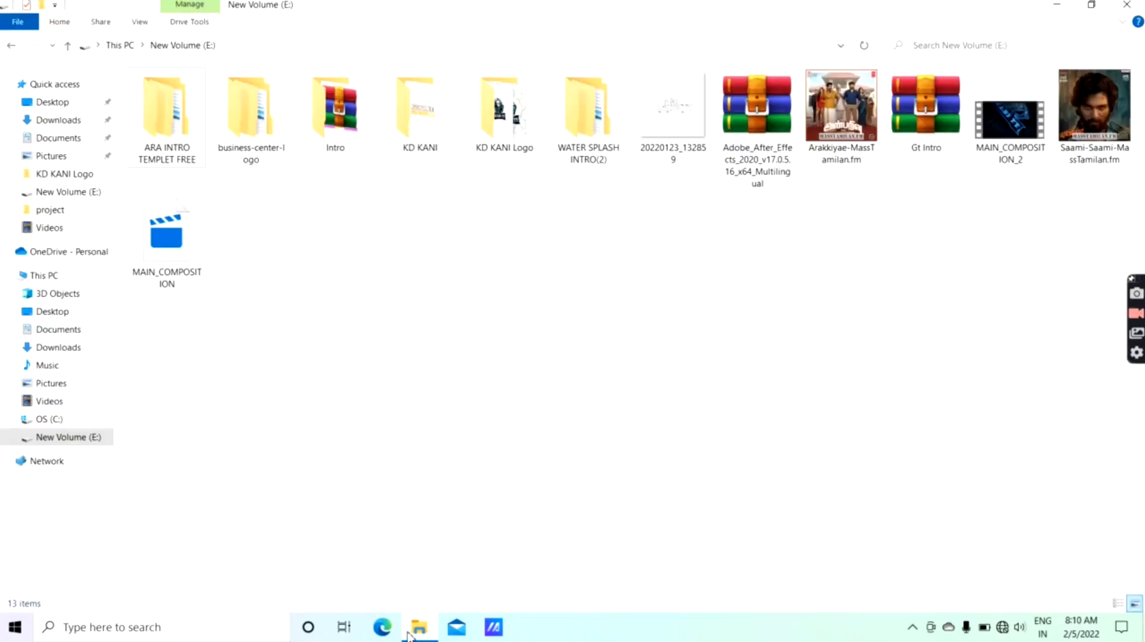
pyautogui.click(1019, 133)
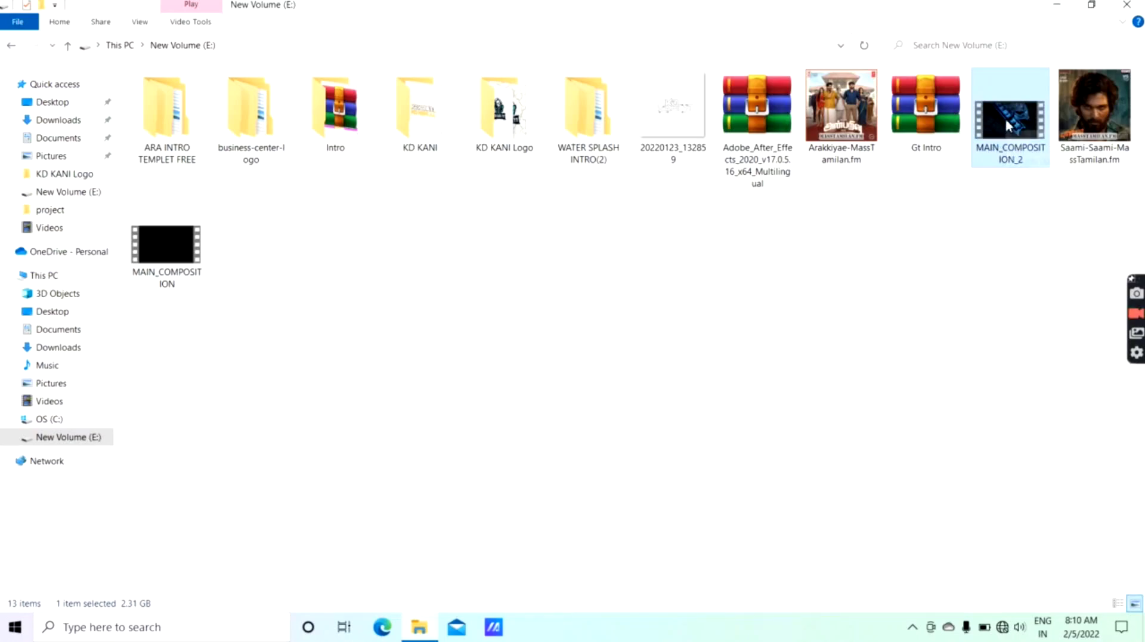
pyautogui.doubleClick(1008, 125)
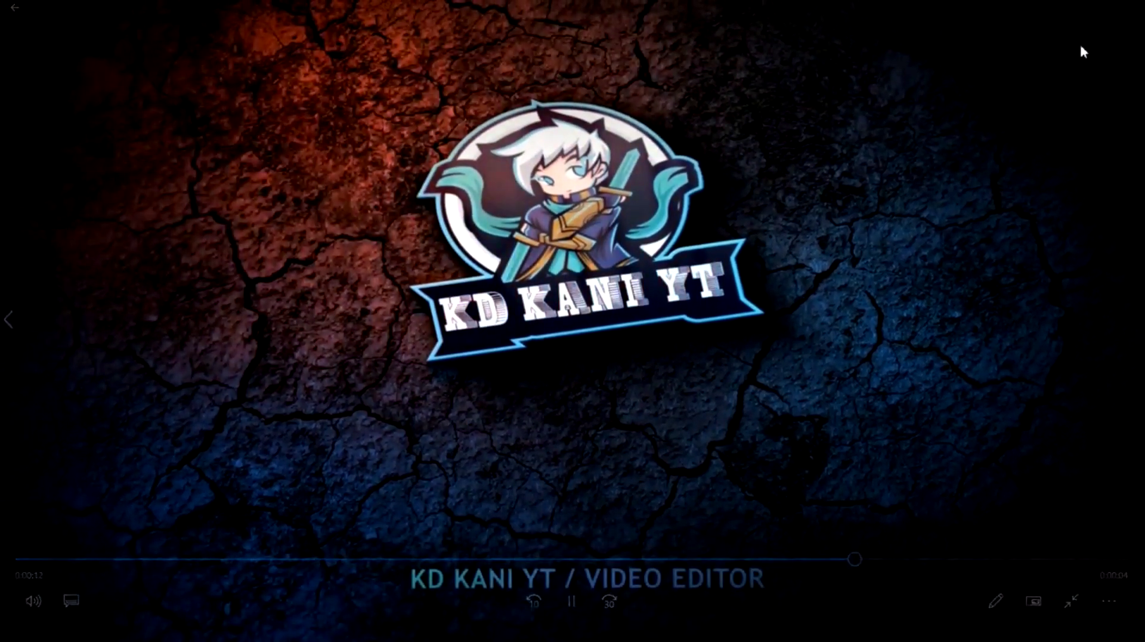
# Close the KD KANI YT intro and open the 5.93 MB MAIN_COMPOSITION render
pyautogui.click(1130, 8)
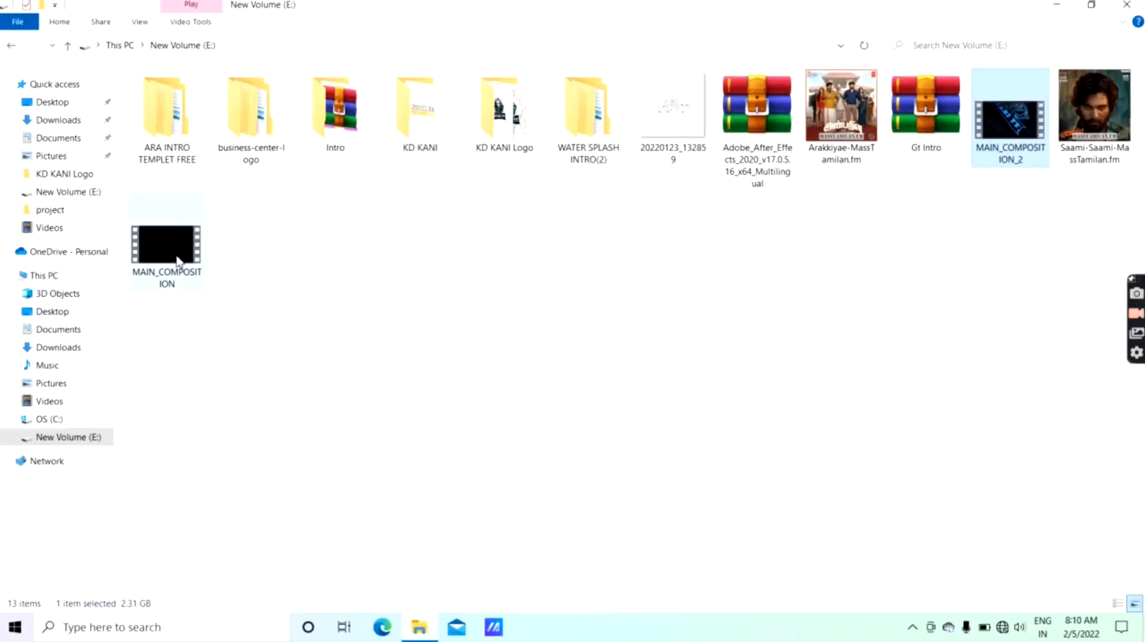
pyautogui.click(179, 261)
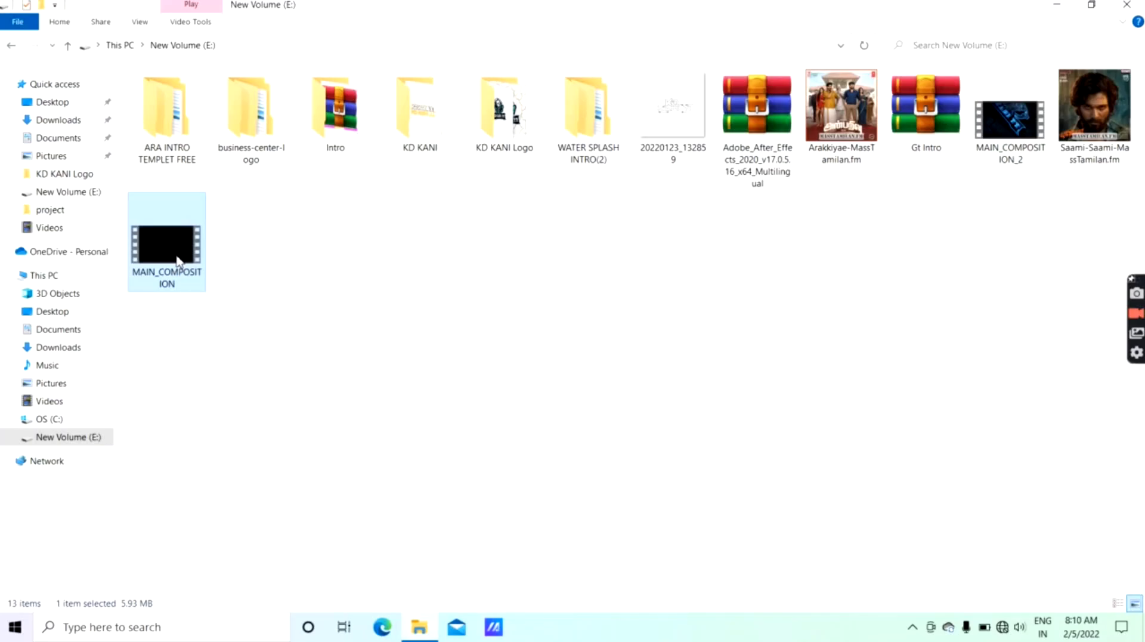
pyautogui.doubleClick(178, 260)
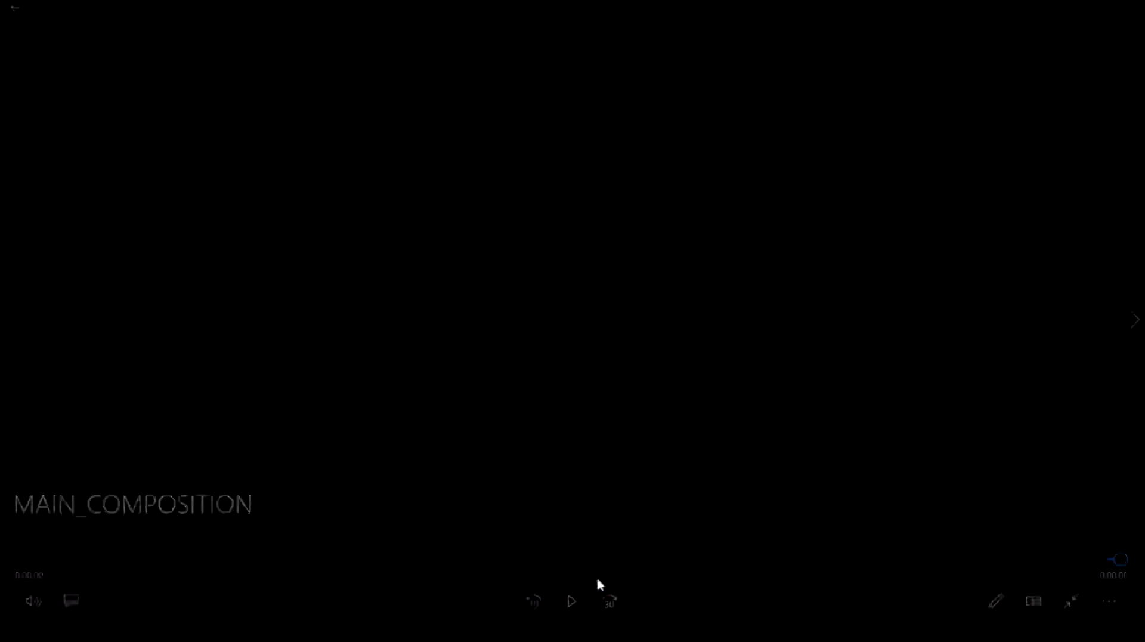
# Try playing and scrubbing MAIN_COMPOSITION, confirm it is blank, and close the player
pyautogui.click(572, 601)
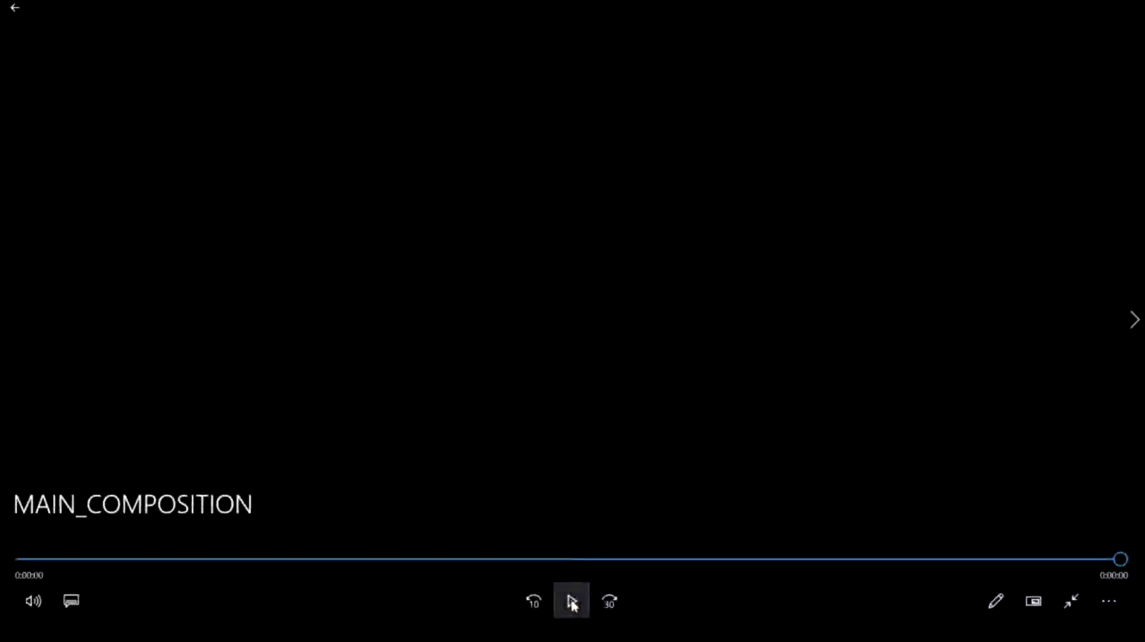
pyautogui.click(143, 559)
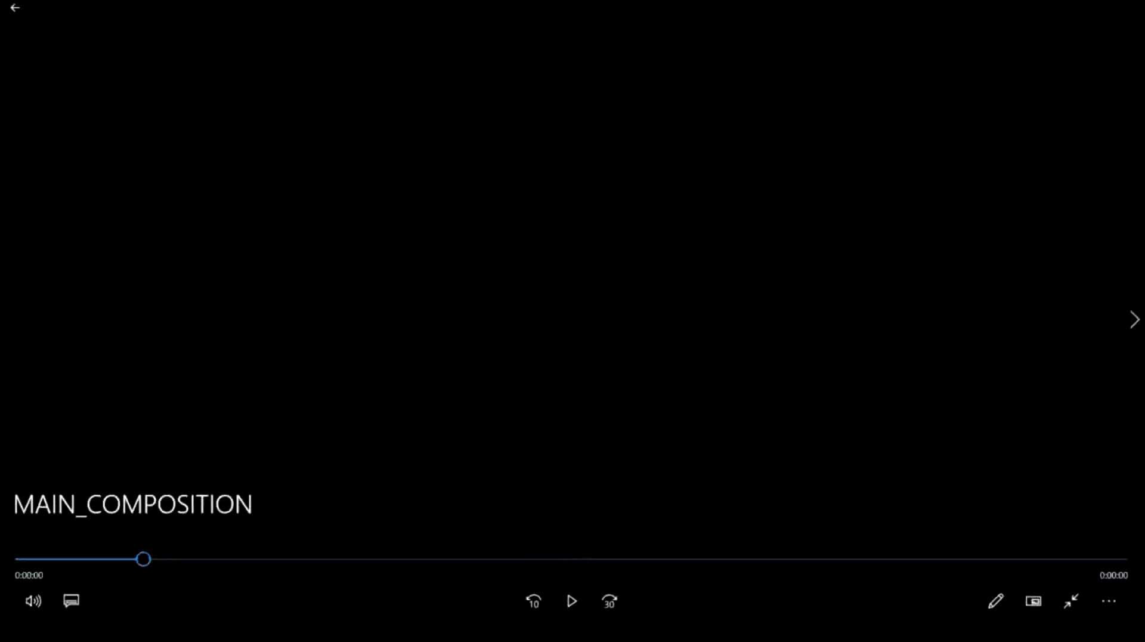
pyautogui.click(1129, 6)
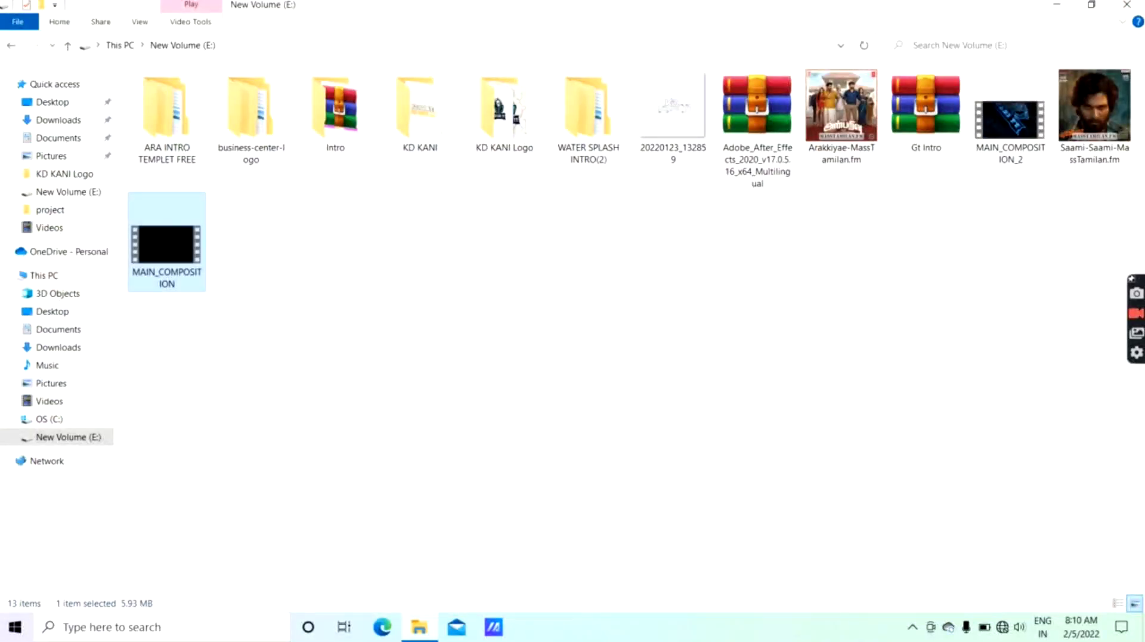
# Launch HandBrake from the desktop and bring the New Volume (E:) folder back in front
pyautogui.click(1056, 6)
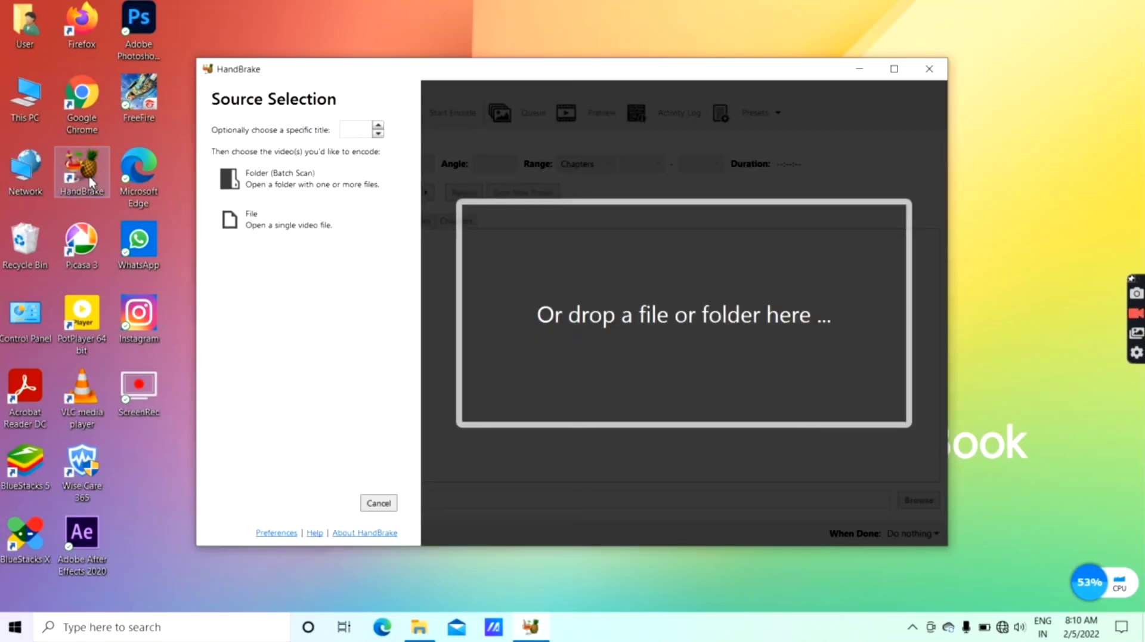
pyautogui.click(91, 182)
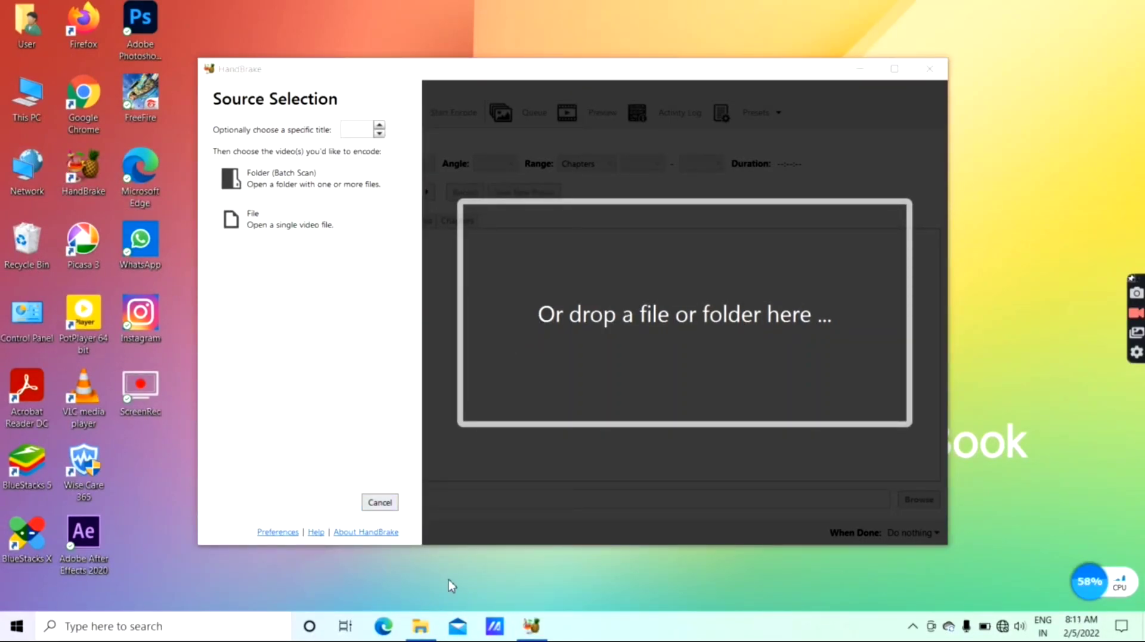
pyautogui.click(420, 628)
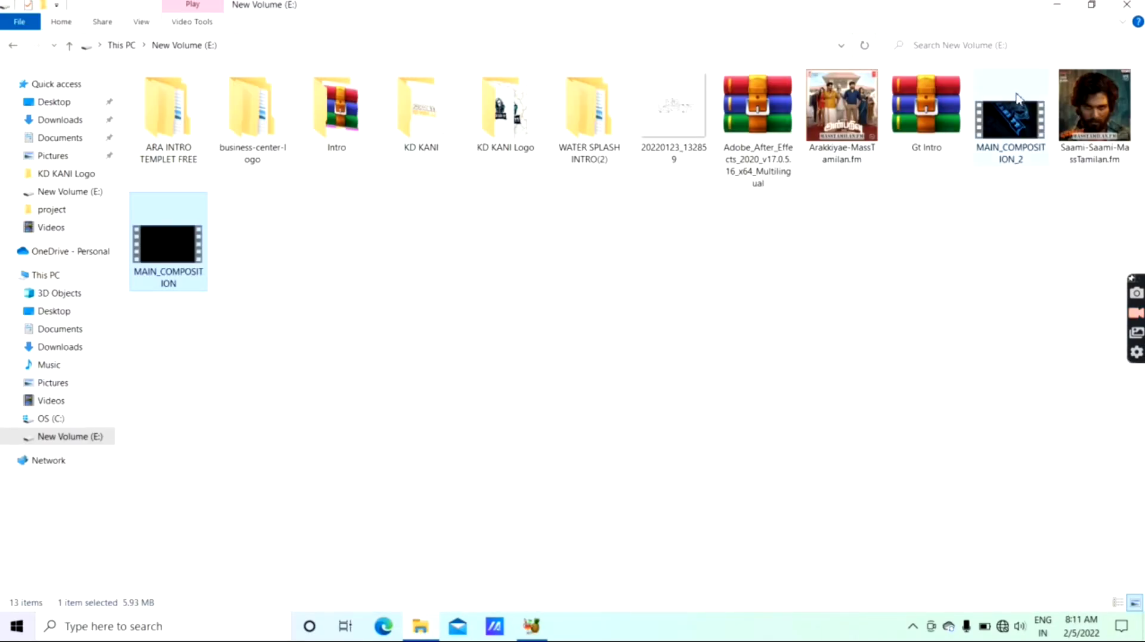
# Load MAIN_COMPOSITION_2 as the HandBrake source and enable Web Optimized MP4 output
pyautogui.moveTo(1015, 108); pyautogui.dragTo(623, 418)
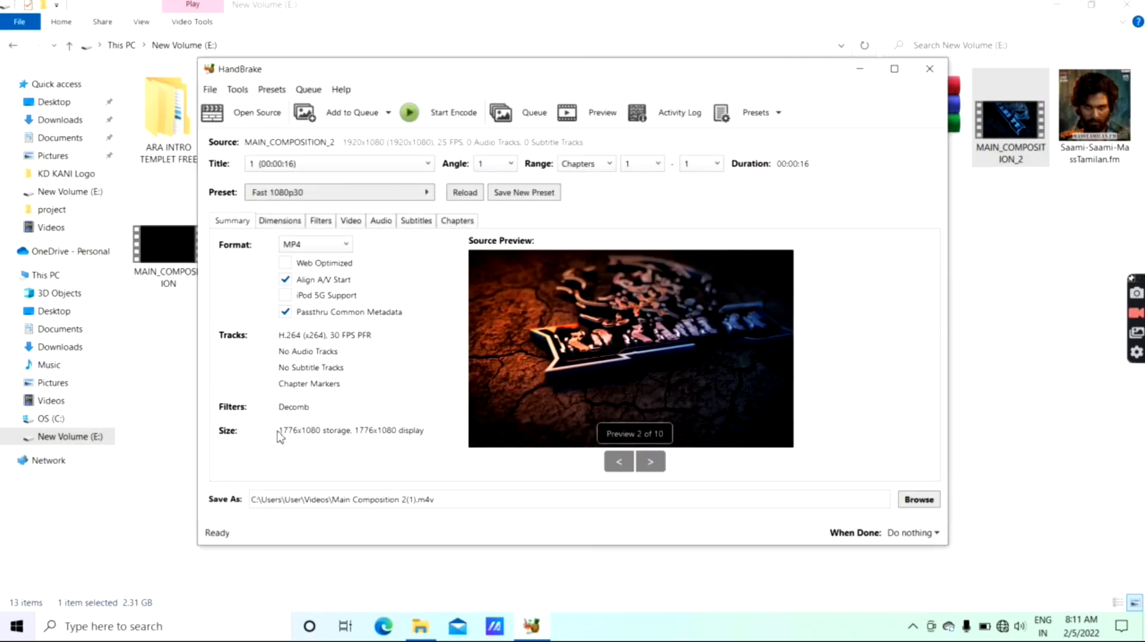
pyautogui.click(286, 263)
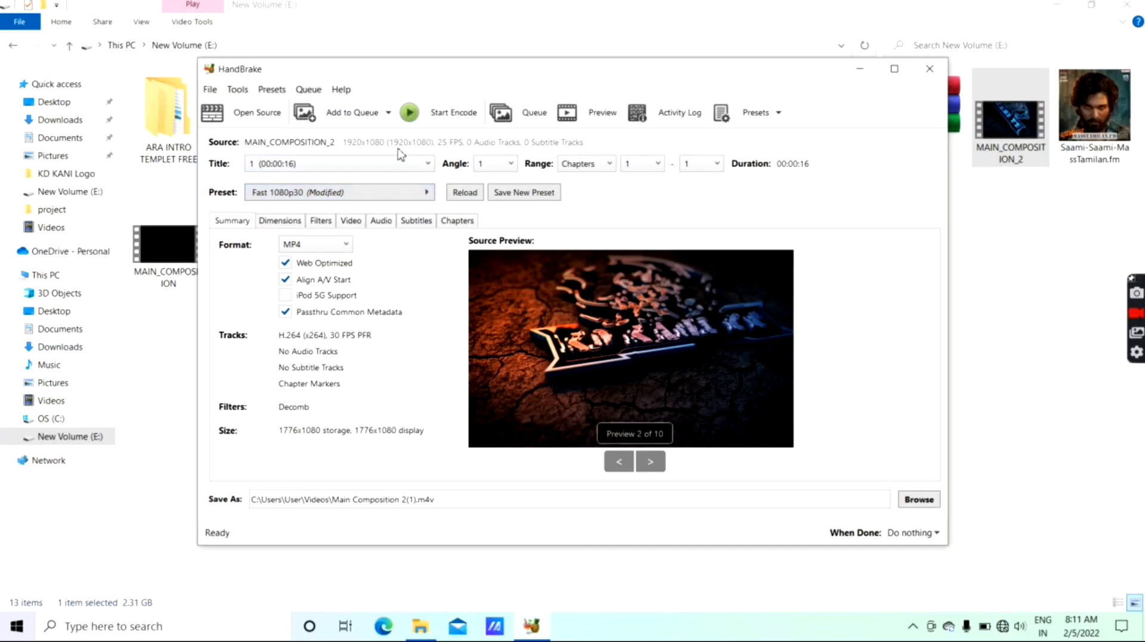
pyautogui.click(281, 221)
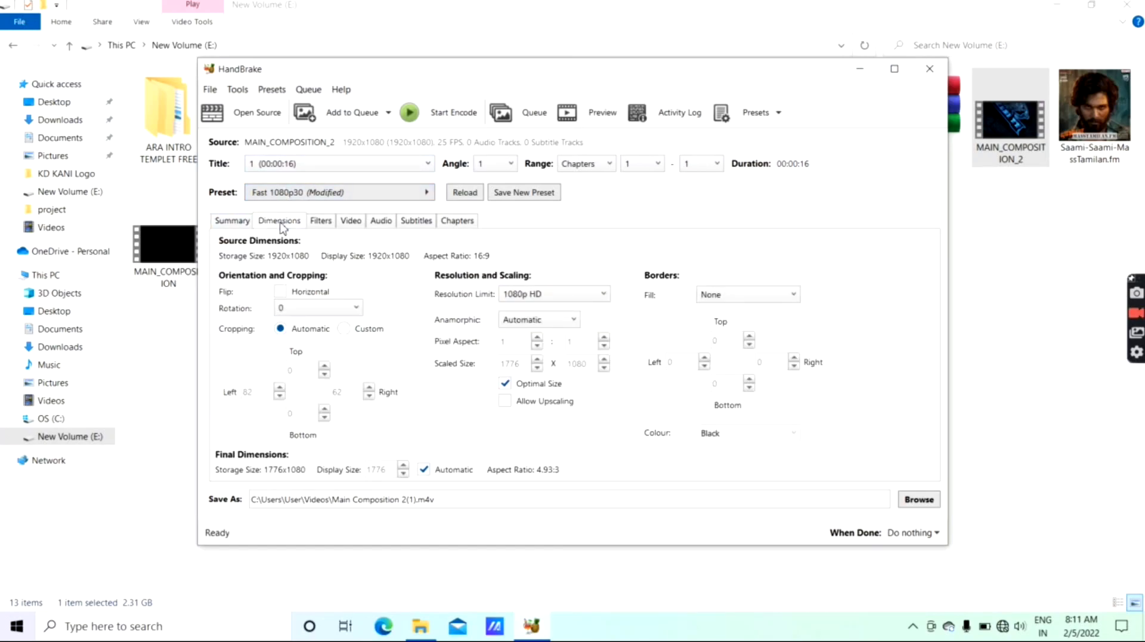
pyautogui.click(322, 221)
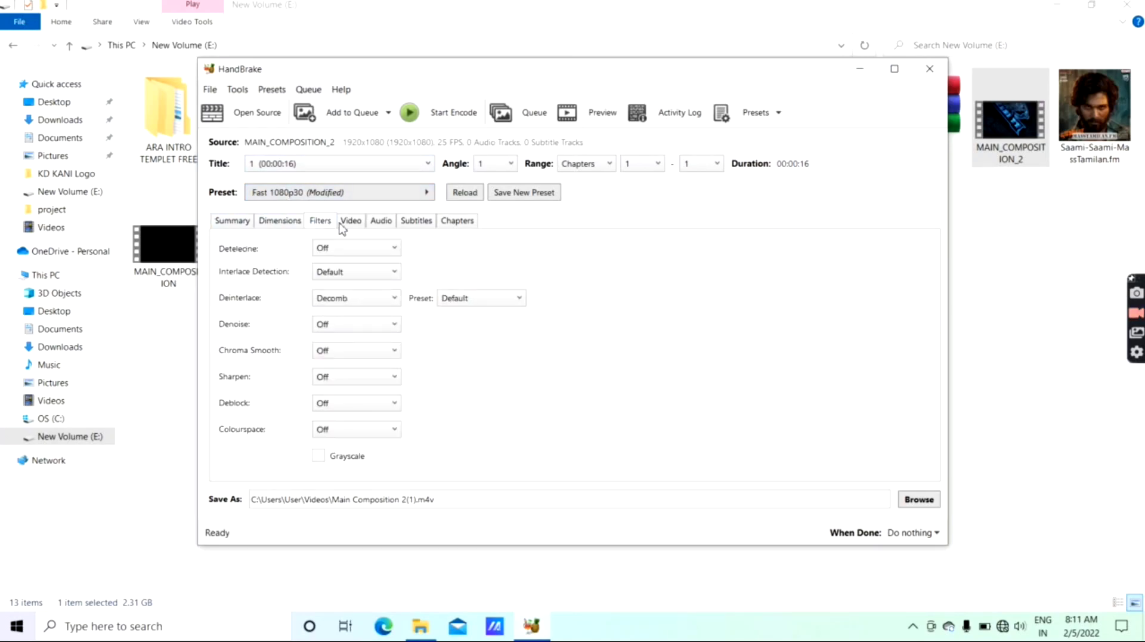
# Set the framerate to 60 FPS, then review the Audio, Subtitles, Chapters and Summary settings
pyautogui.click(352, 222)
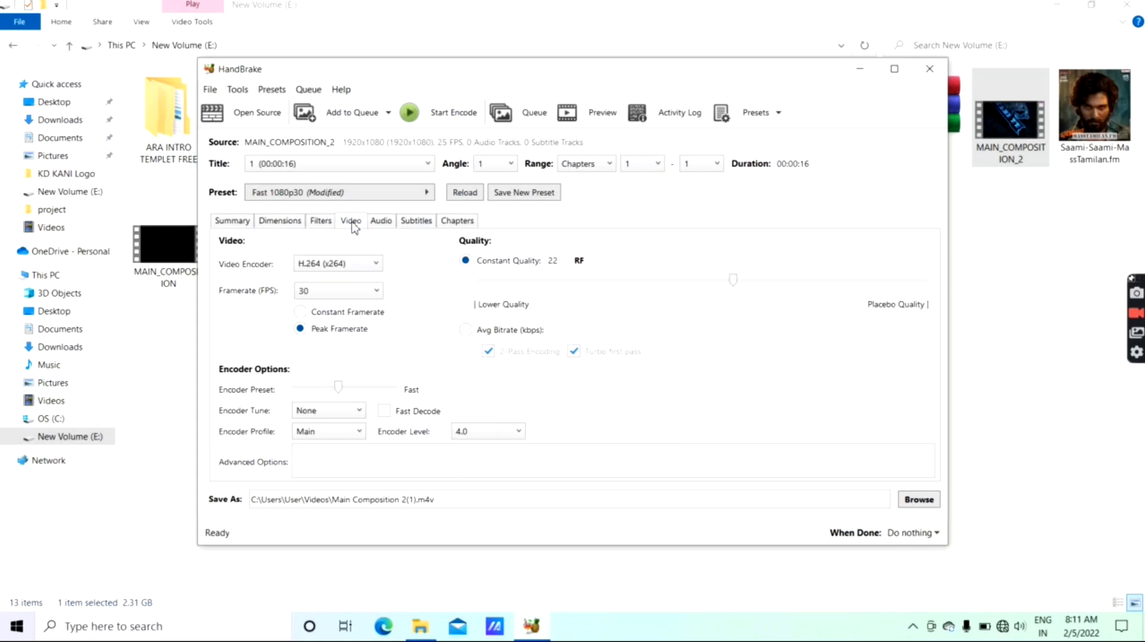
pyautogui.click(335, 292)
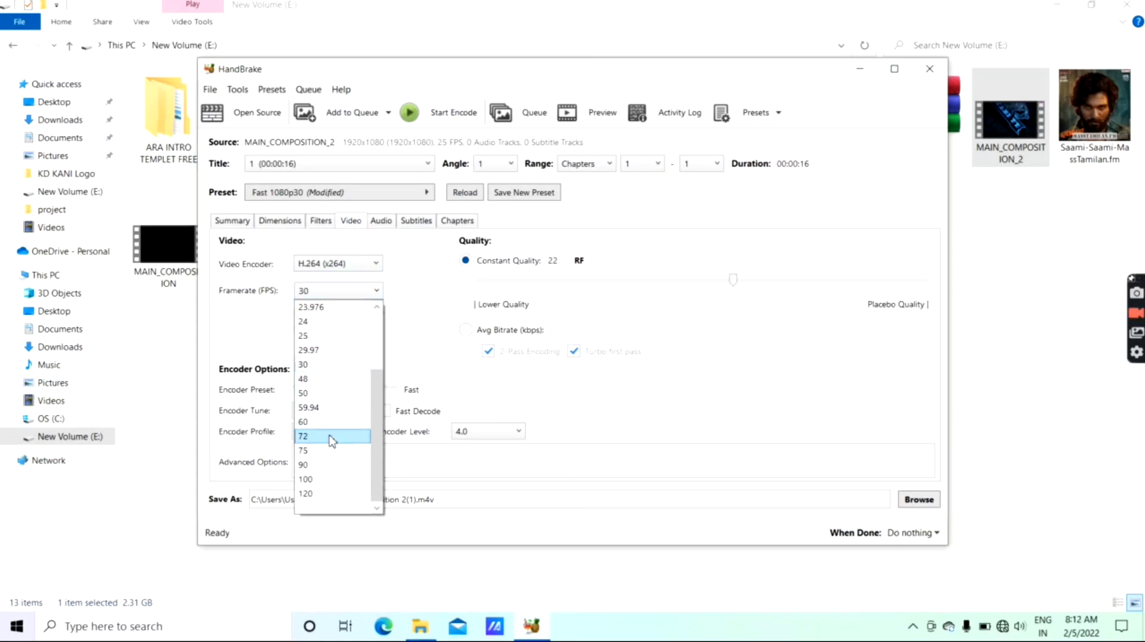
pyautogui.click(343, 421)
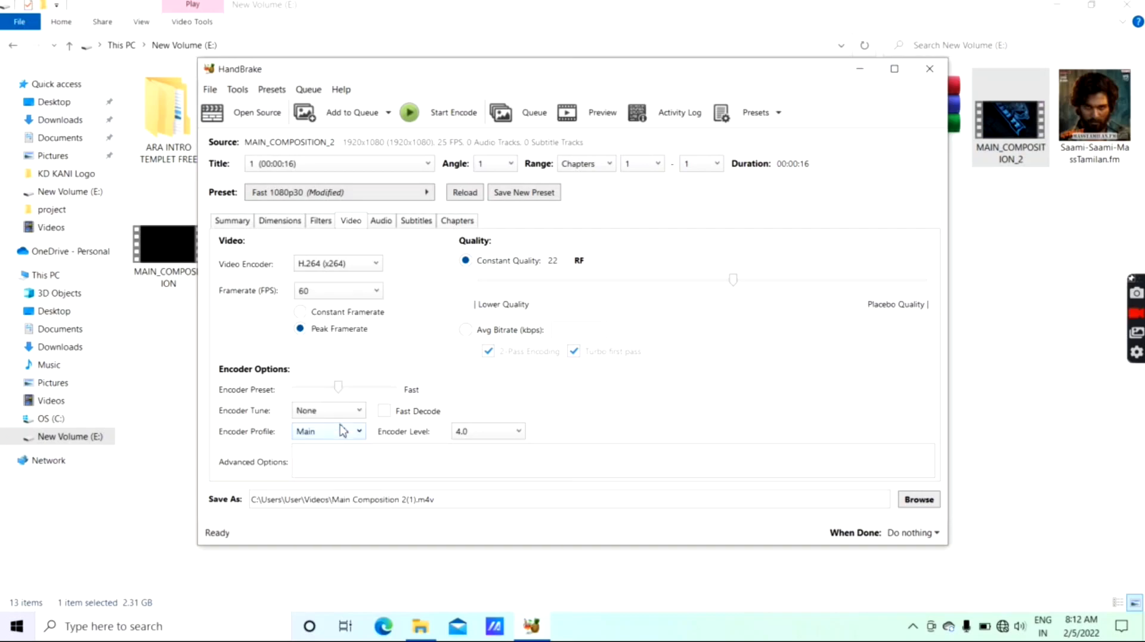
pyautogui.click(380, 222)
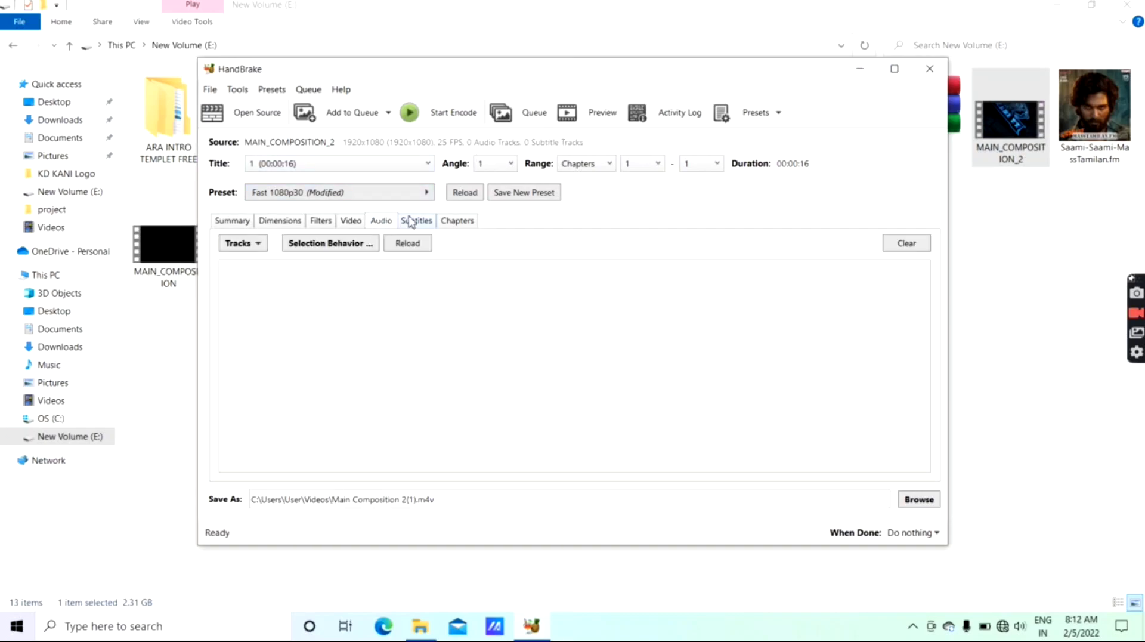
pyautogui.click(412, 222)
pyautogui.click(445, 222)
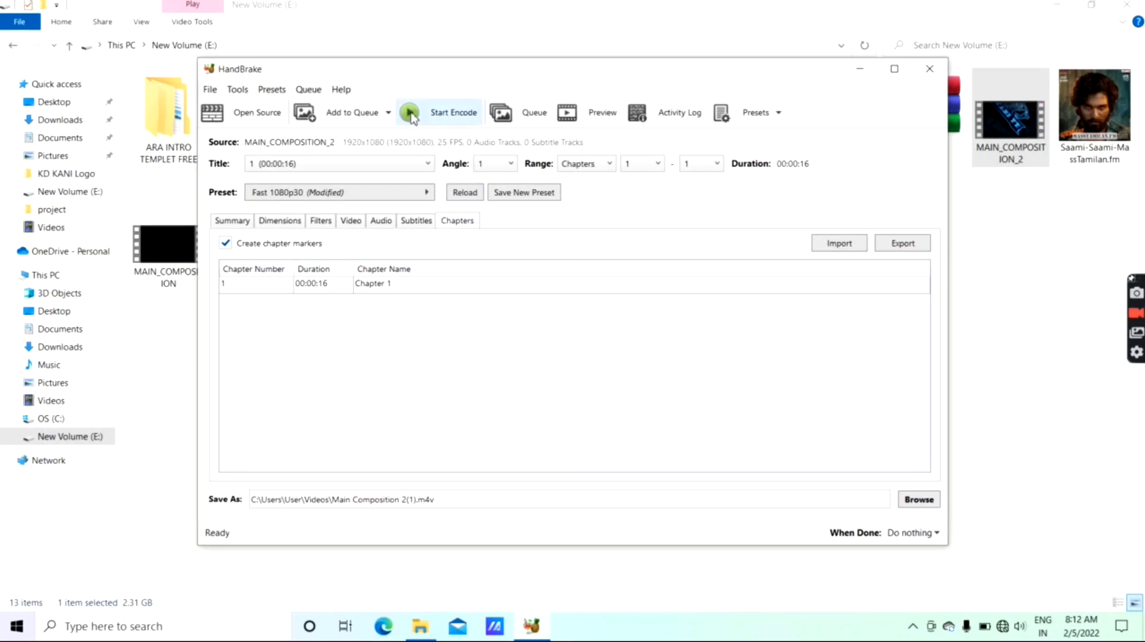
pyautogui.click(245, 222)
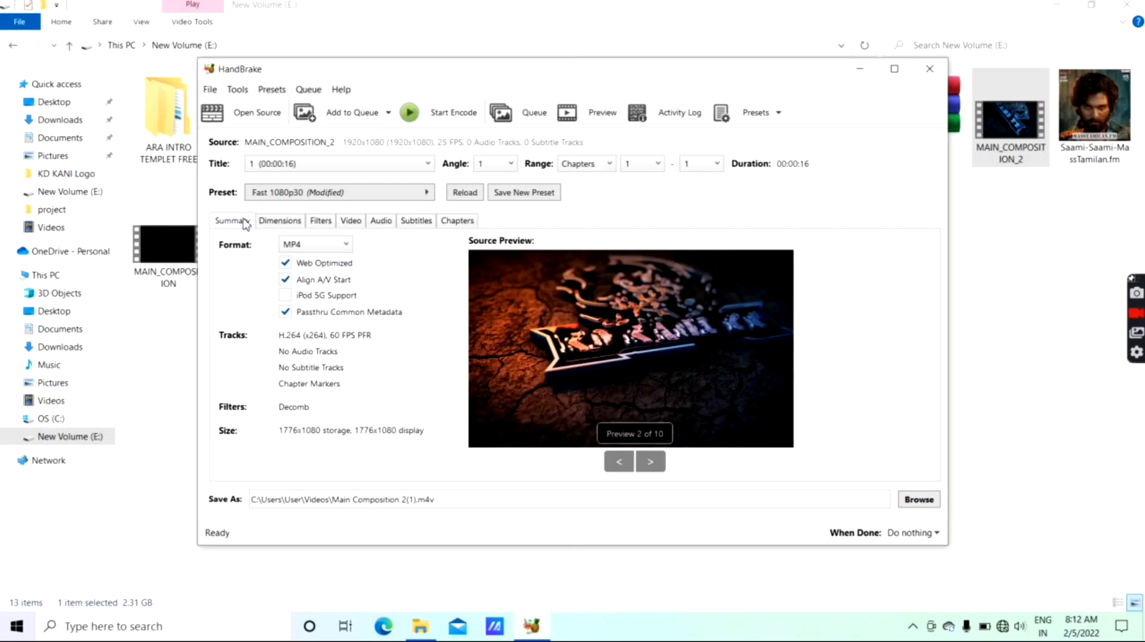
# Encode to Main Composition 2(1).m4v at 60 FPS and close HandBrake once the queue finishes
pyautogui.click(410, 125)
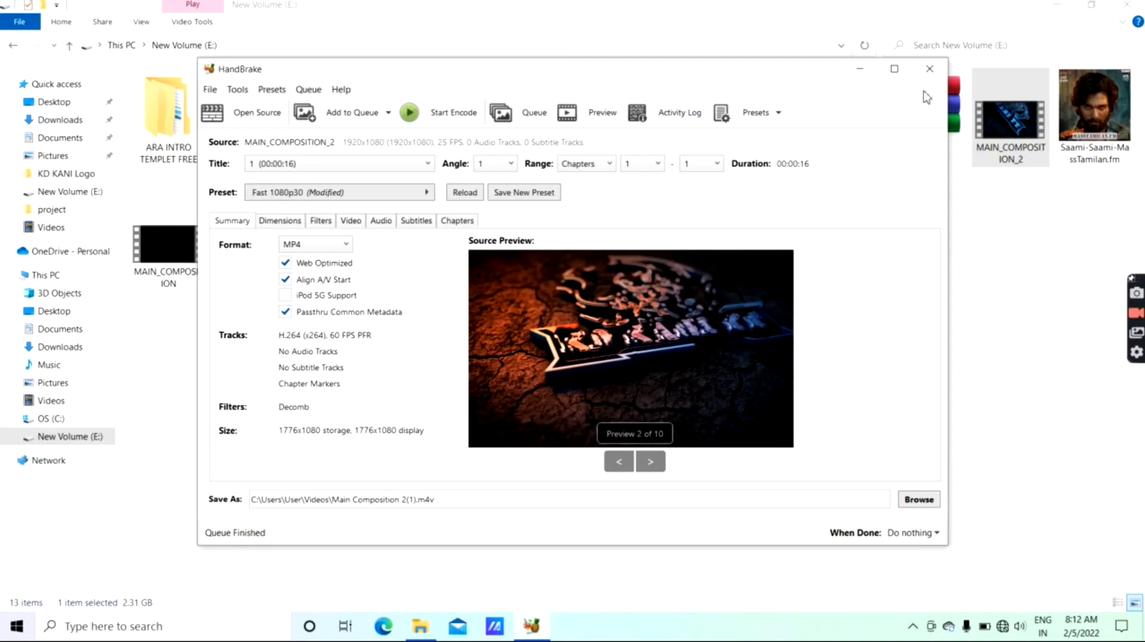
pyautogui.click(929, 68)
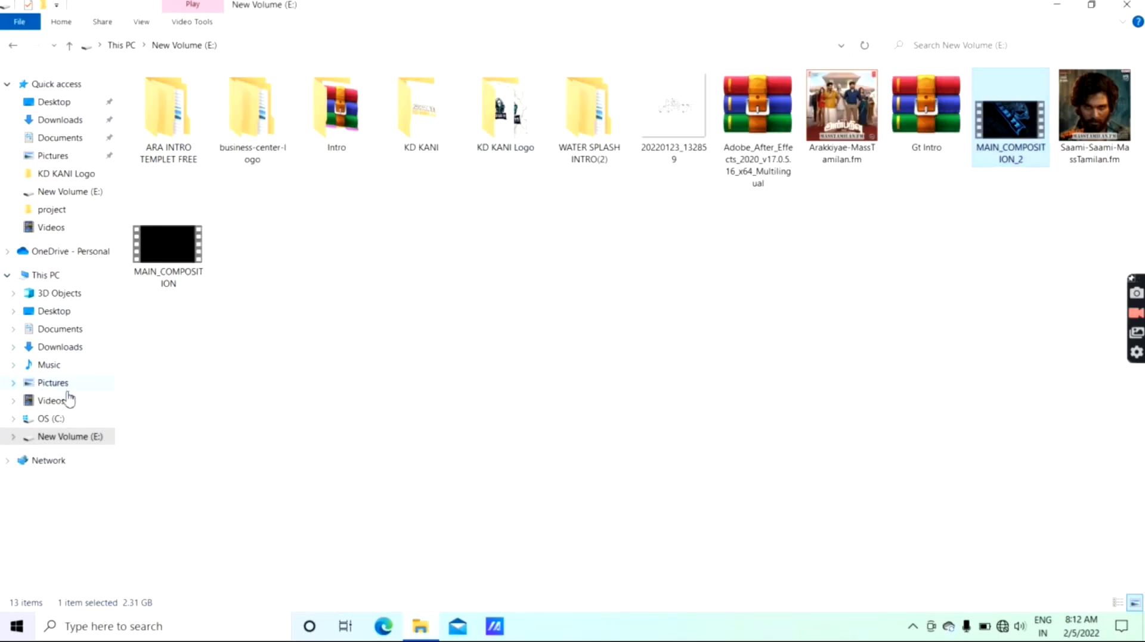
# Play the 8.38 MB Main Composition 2 video from the Videos folder
pyautogui.click(51, 401)
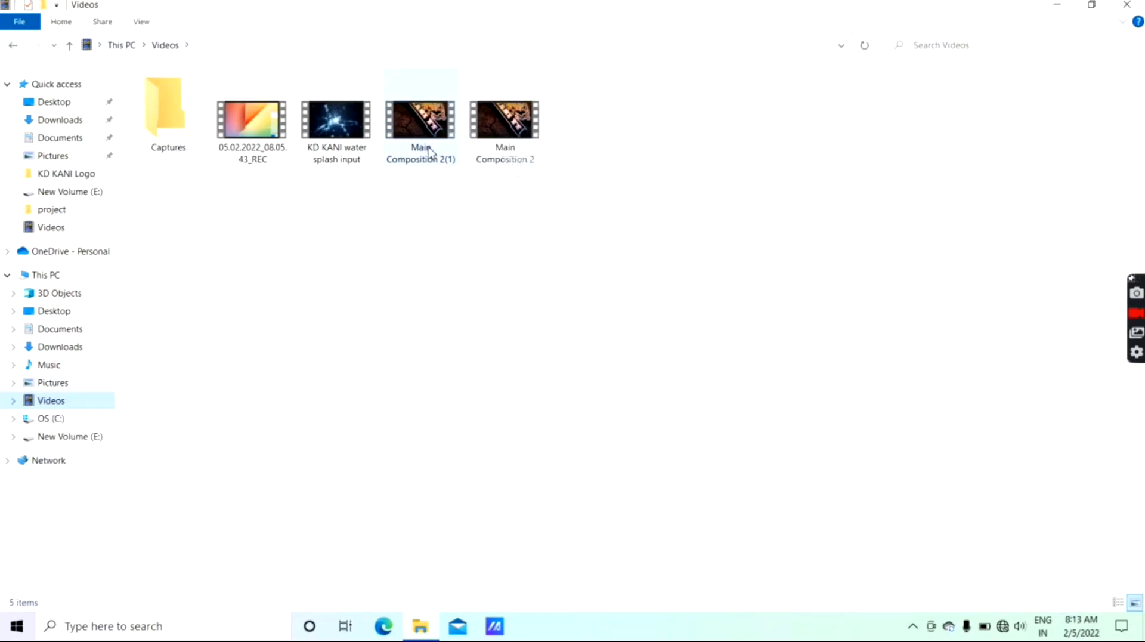
pyautogui.click(540, 122)
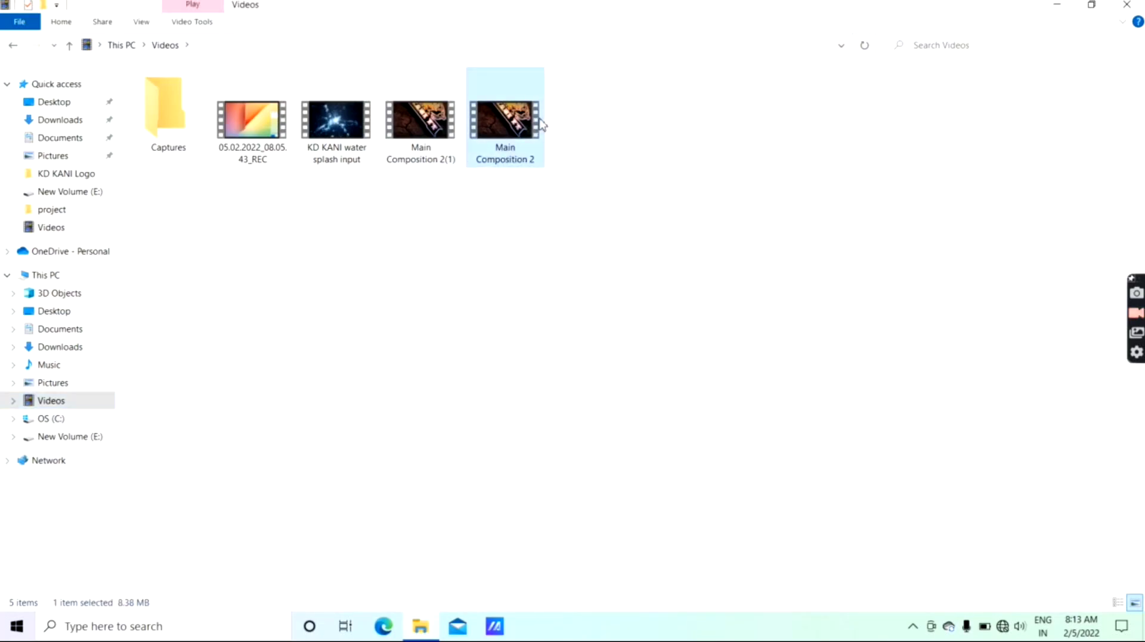
pyautogui.doubleClick(504, 142)
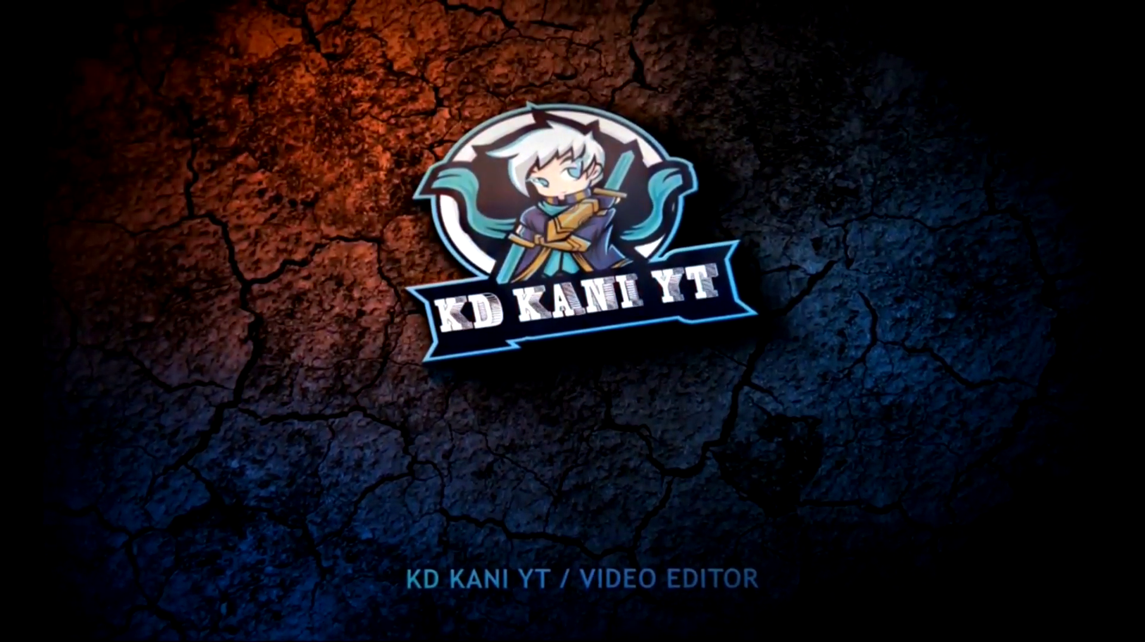
# Close the player and play the KD KANI water splash input clip to the final logo
pyautogui.moveTo(808, 332)
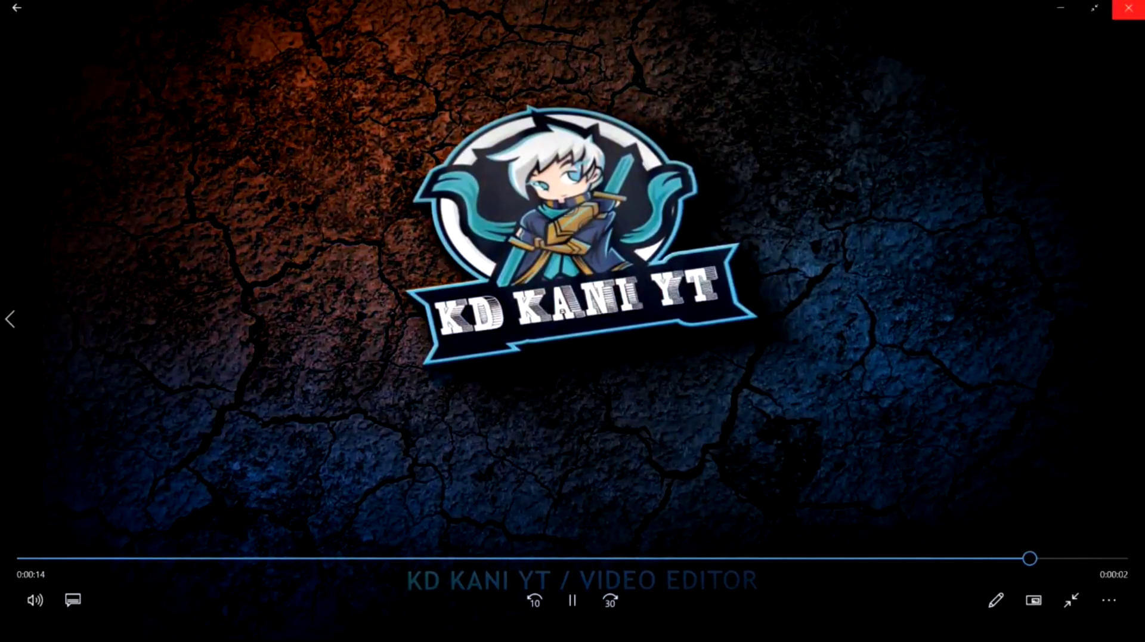
pyautogui.click(1127, 7)
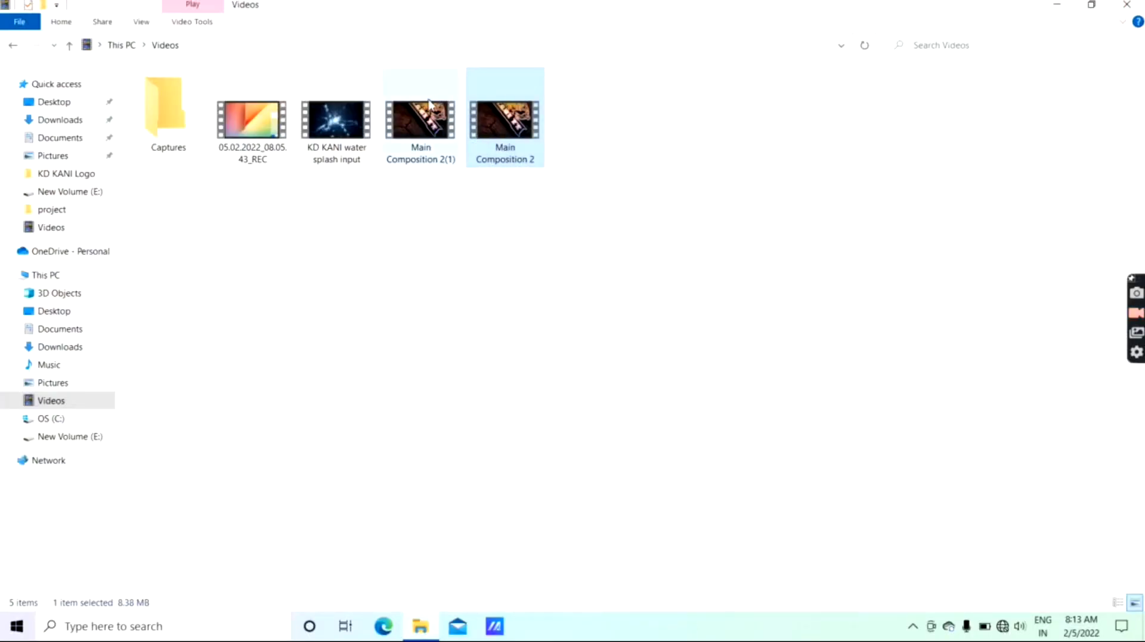
pyautogui.click(401, 148)
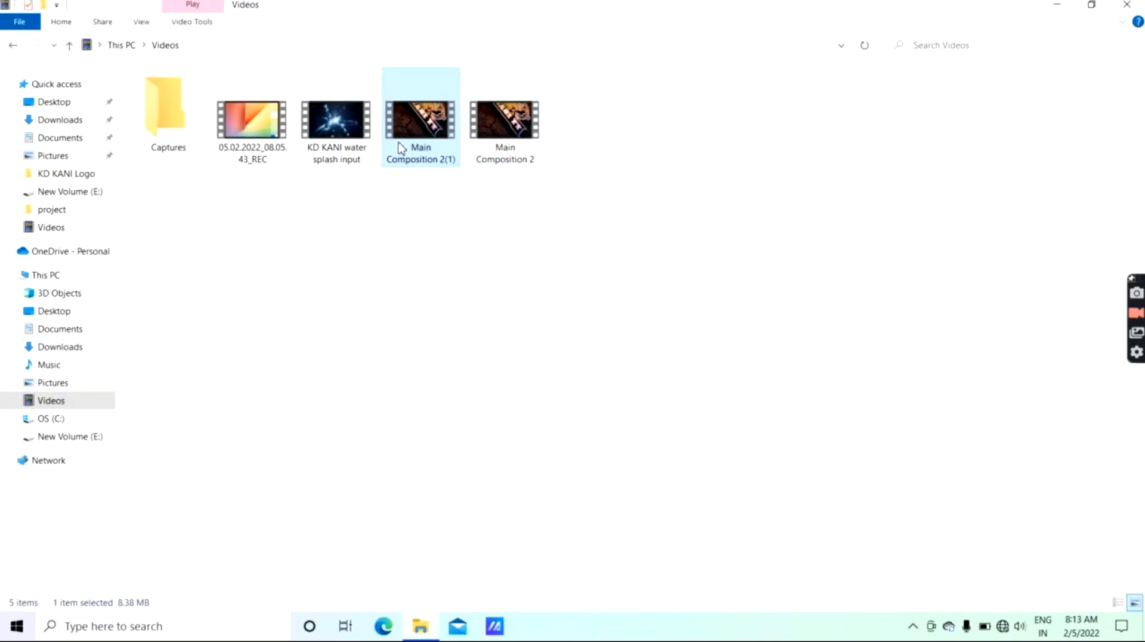
pyautogui.click(215, 265)
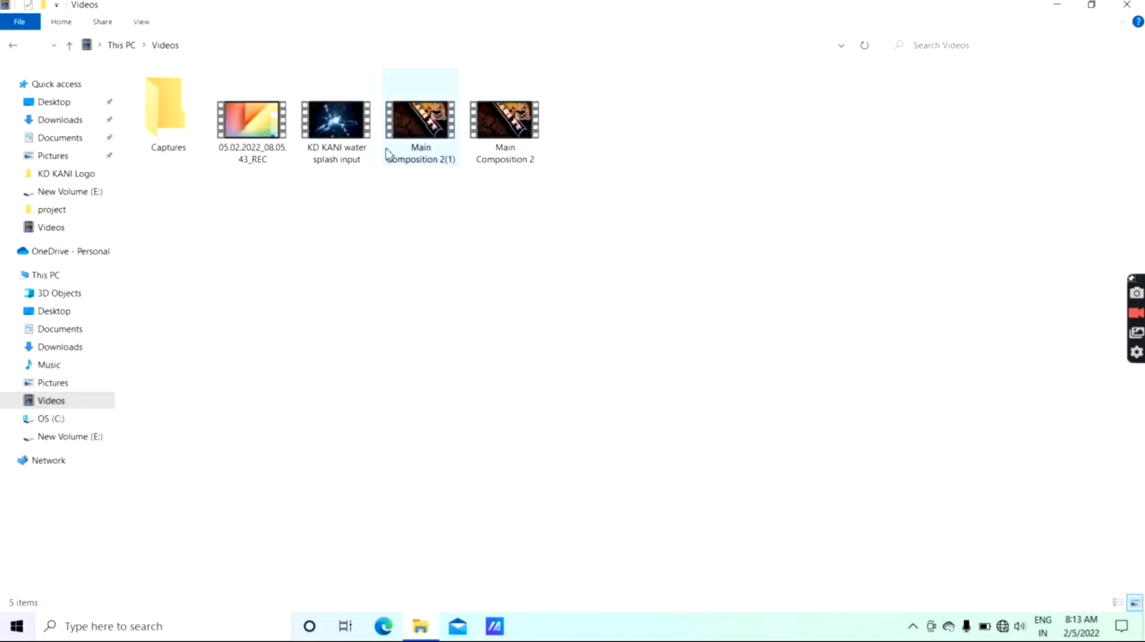
pyautogui.doubleClick(331, 157)
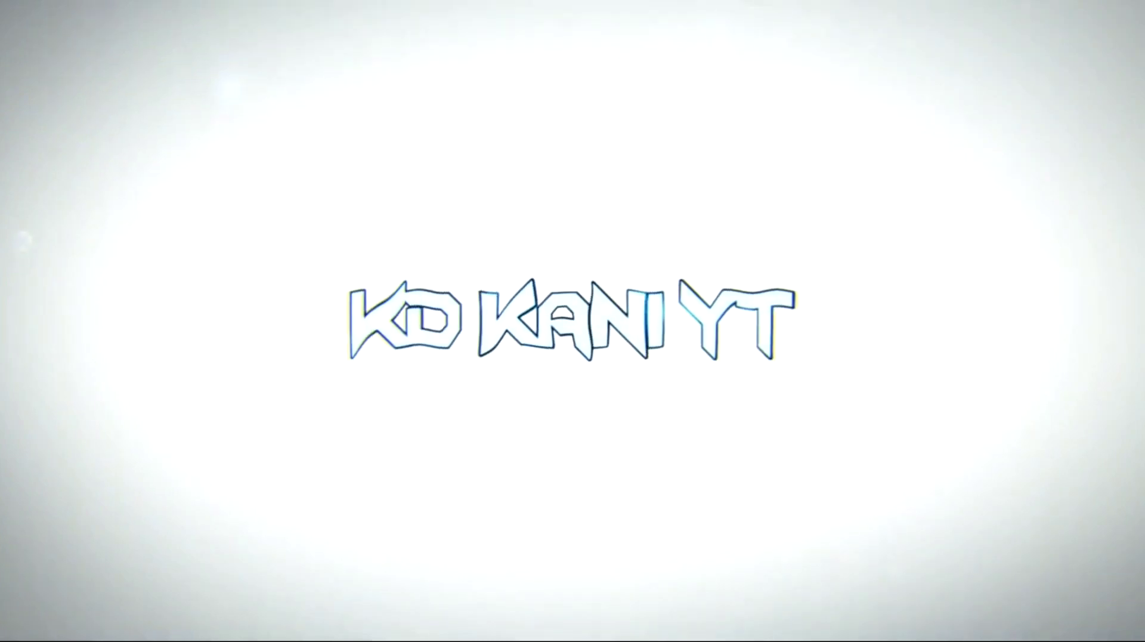
pyautogui.moveTo(575, 239)
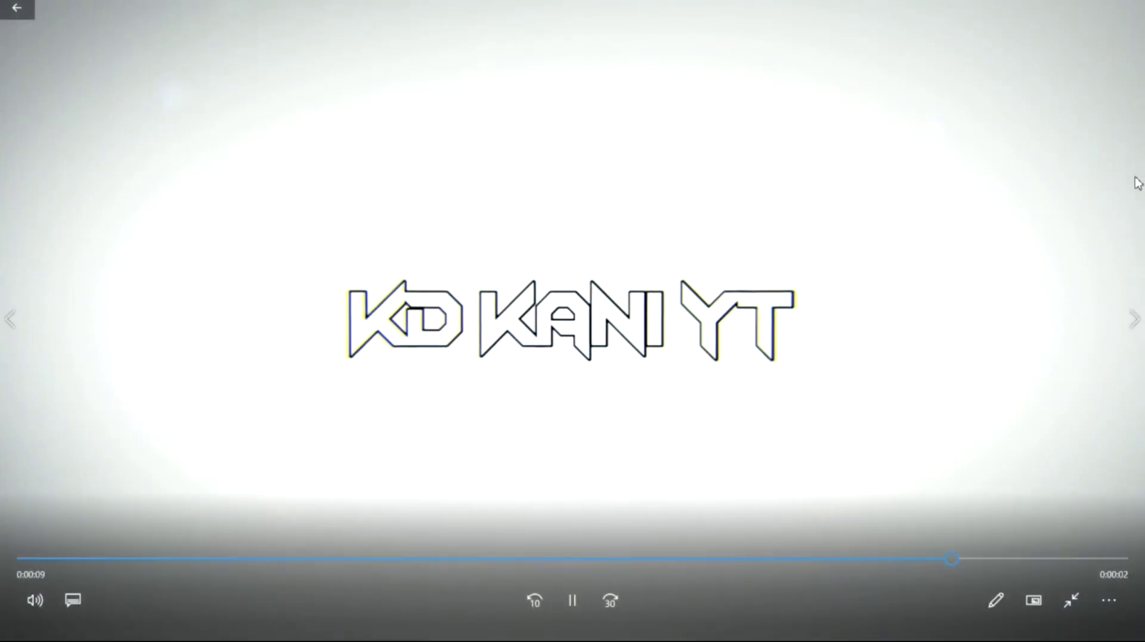